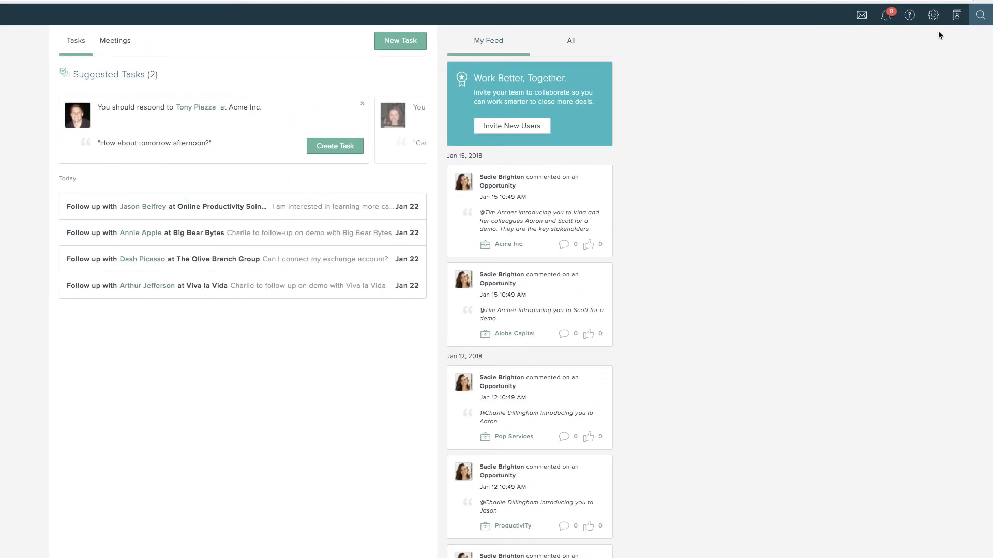
Step: Open My Account Settings from the gear menu
left_click(933, 15)
left_click(920, 34)
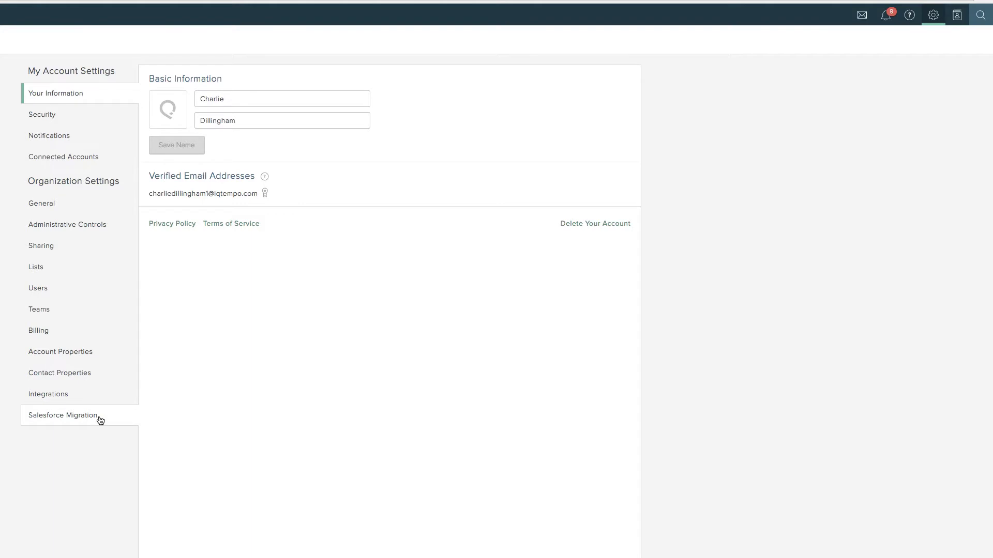
Step: Connect the Upper Sweet Side Salesforce org under Salesforce Migration
left_click(63, 416)
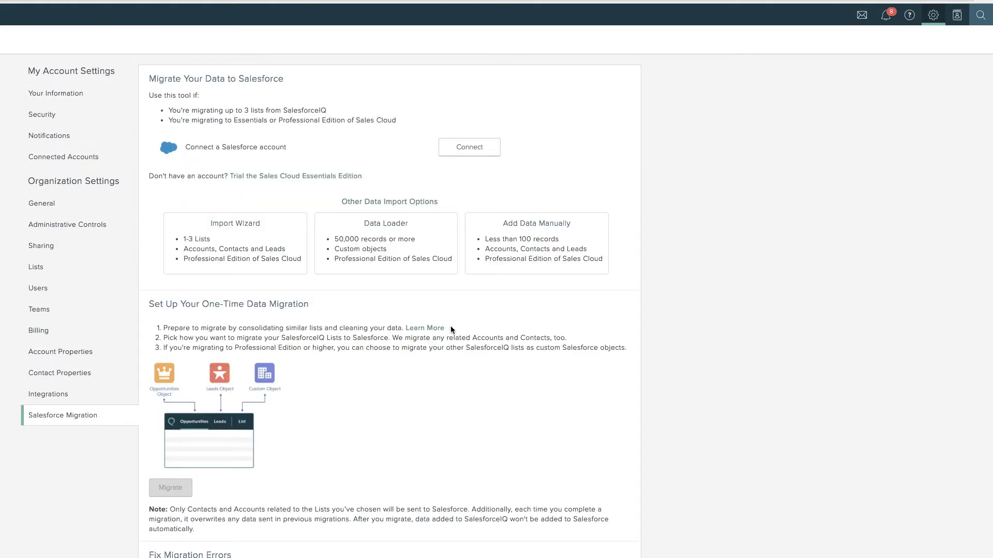
left_click(469, 153)
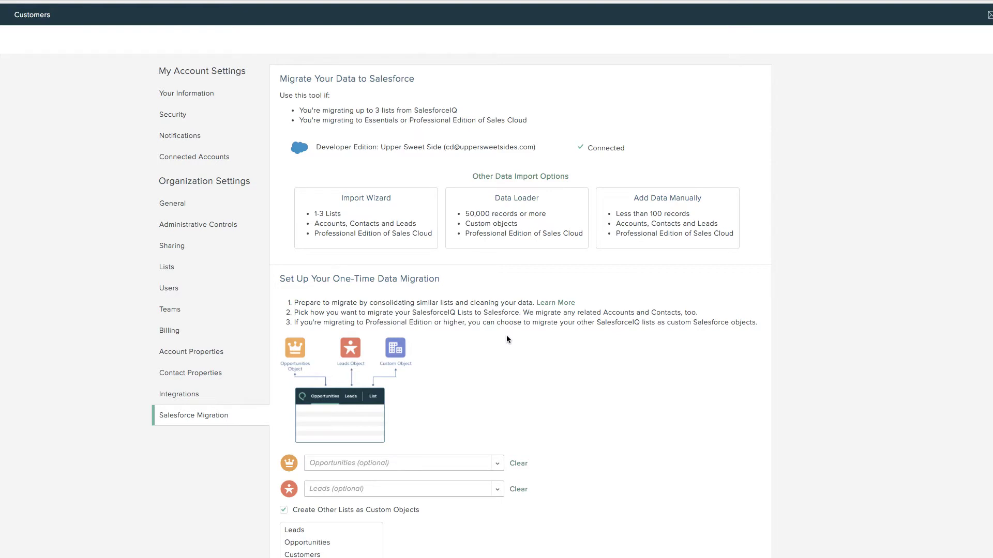
scroll(507, 339, "down", 2)
scroll(506, 340, "down", 1)
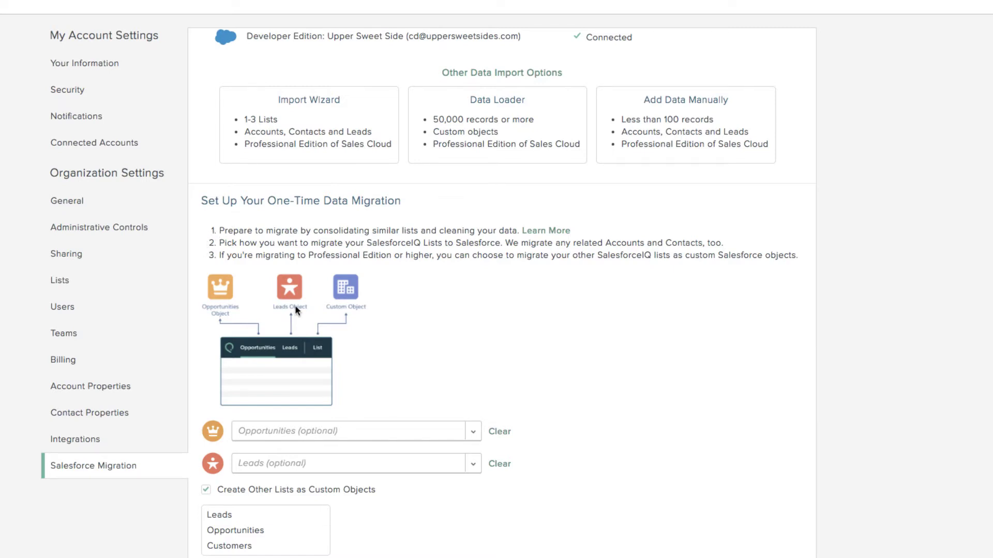
Step: Map the Opportunities list to Opportunities and the Leads list to Leads
left_click(472, 433)
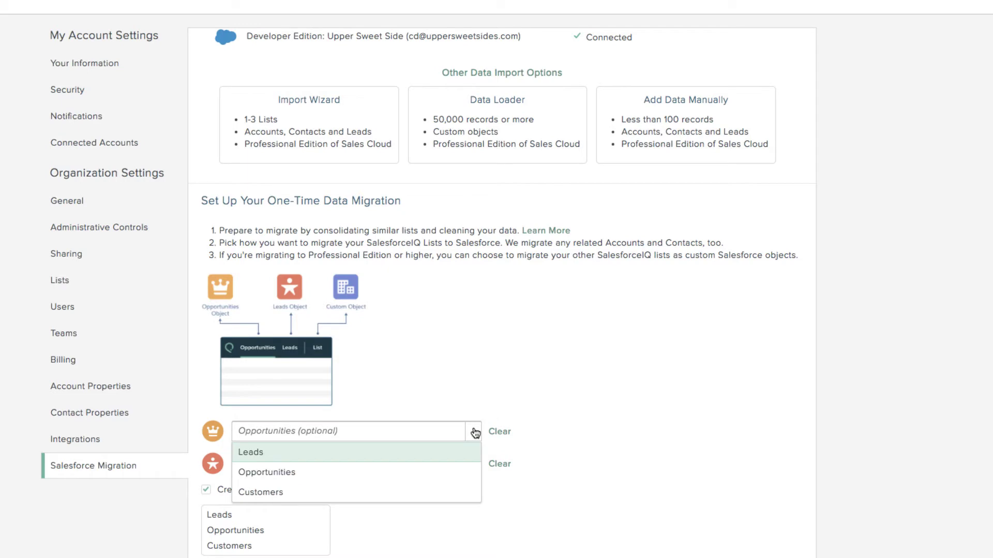
left_click(438, 473)
left_click(443, 487)
left_click(439, 501)
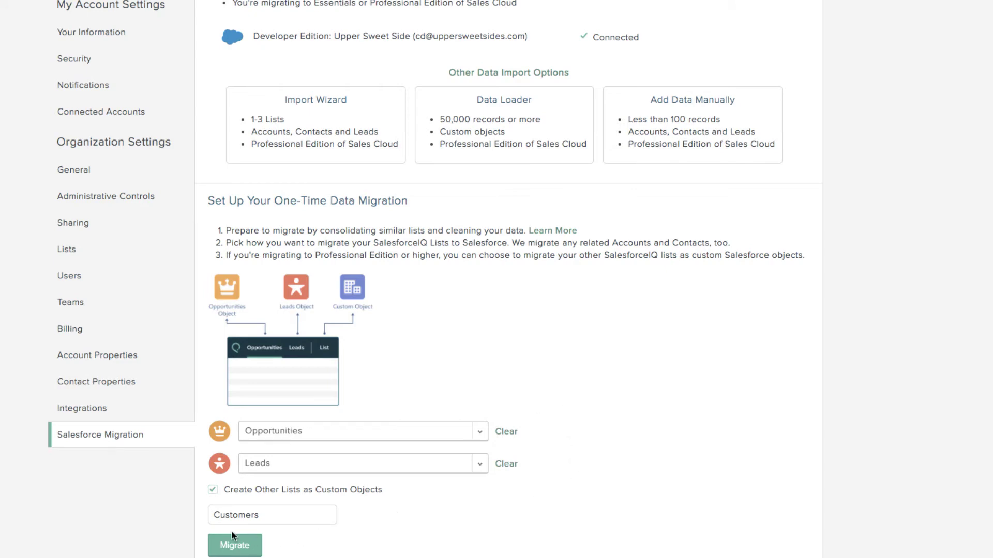
left_click(479, 433)
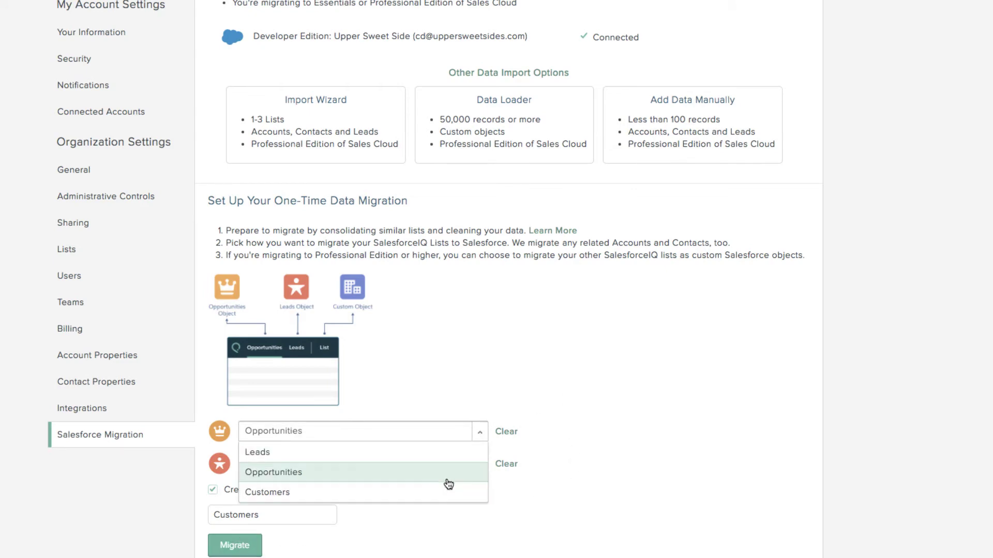
left_click(449, 483)
left_click(461, 466)
left_click(451, 483)
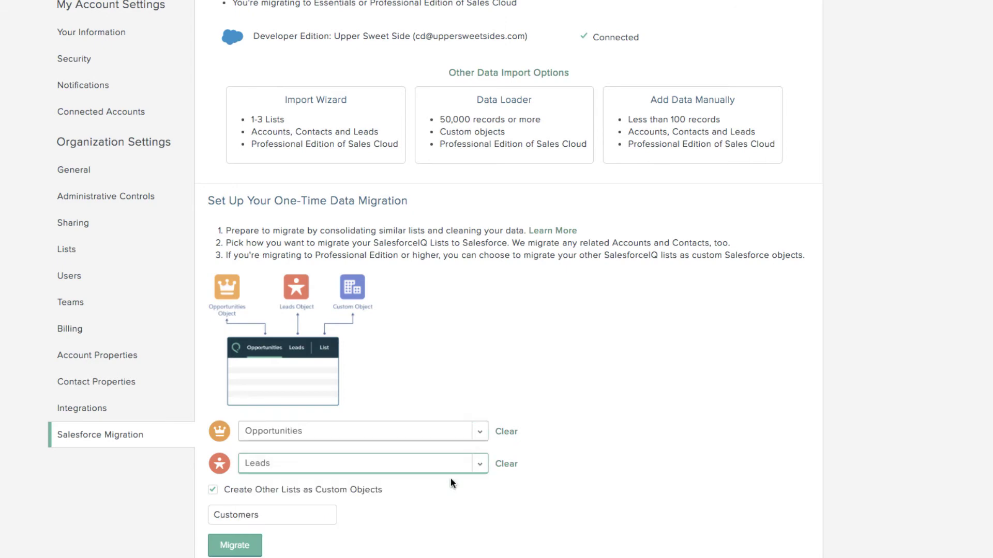
left_click(233, 548)
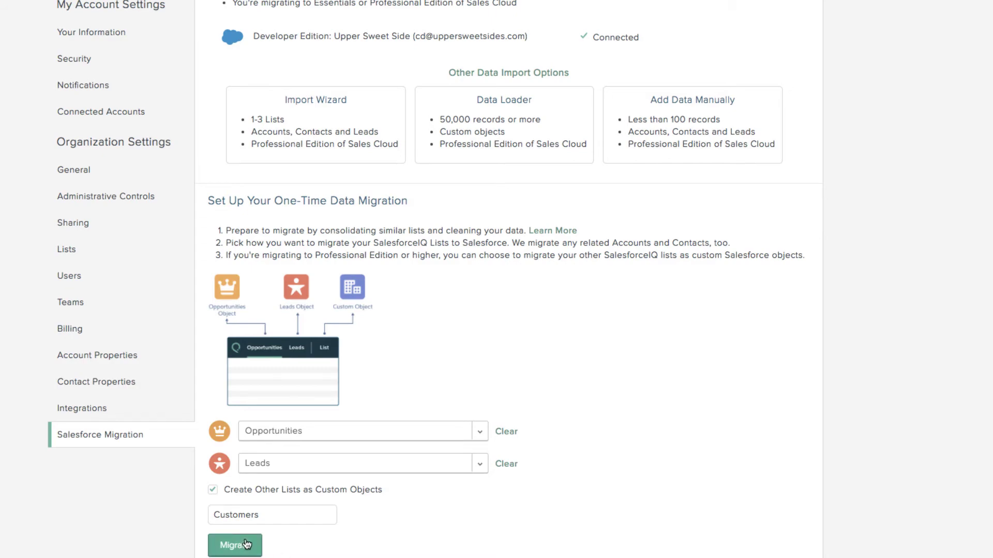
Step: Run the migration, confirming with MIGRATE, until Success reports 143 objects created
left_click(247, 544)
left_click(453, 147)
type("MIGRATE")
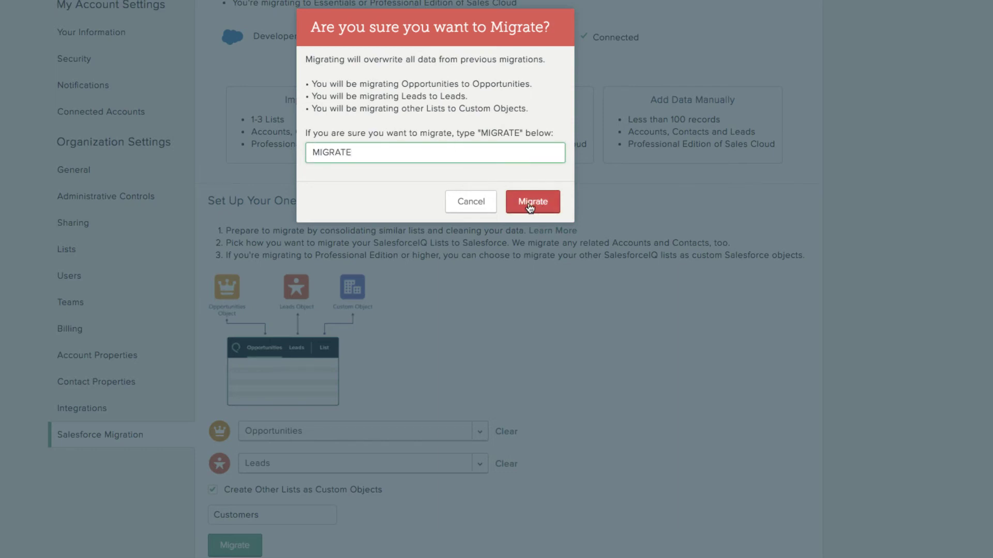
left_click(530, 204)
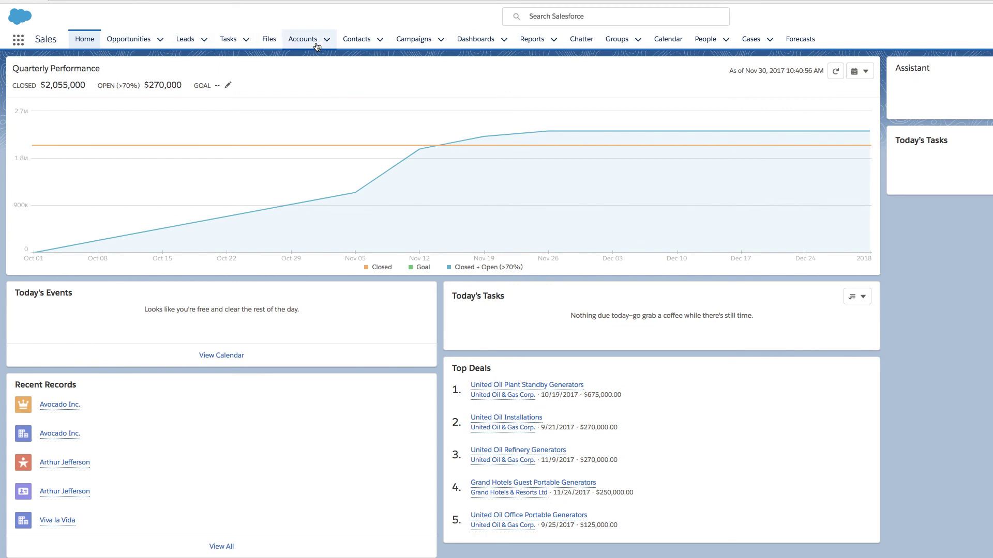
Step: Switch Accounts to the All Accounts view and open the Avocado Inc. record
left_click(304, 40)
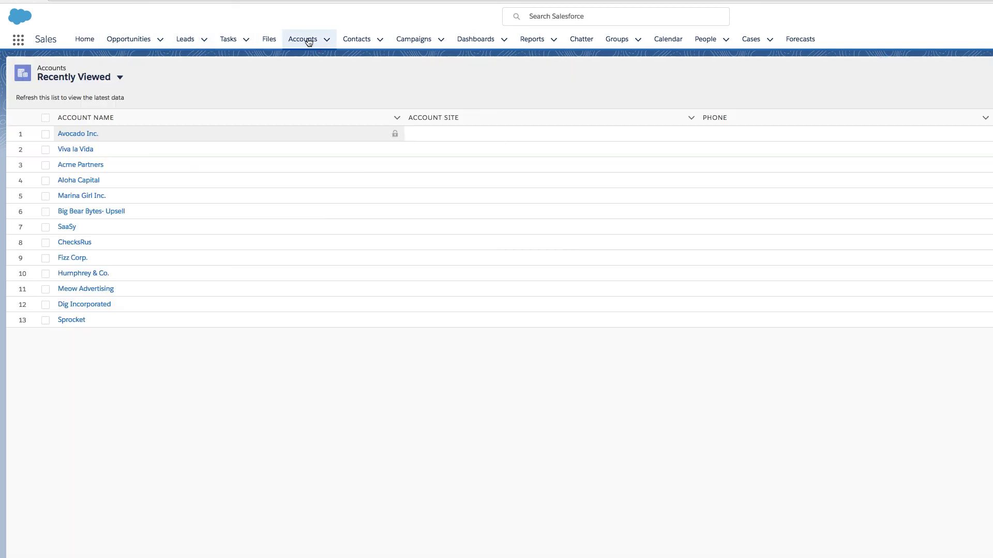
left_click(116, 78)
left_click(90, 109)
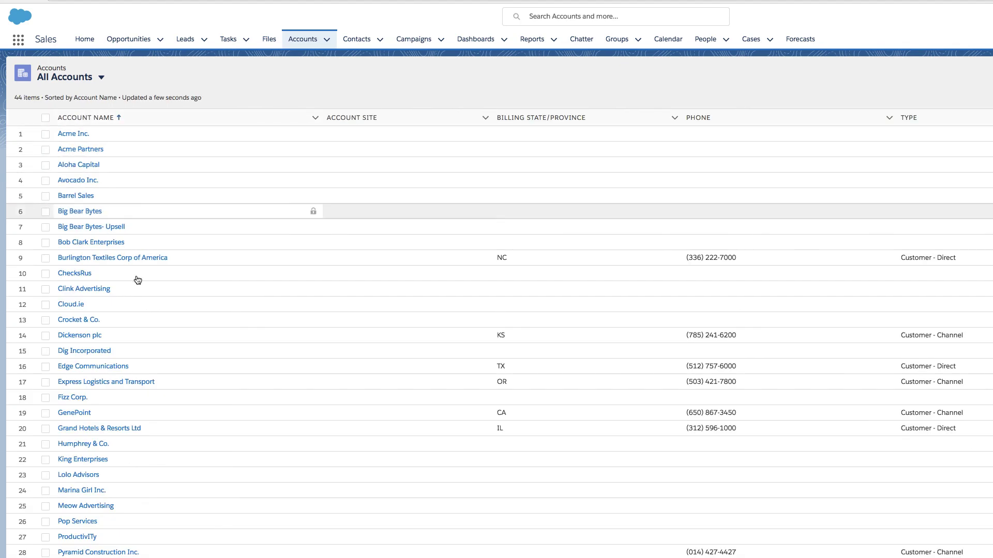
left_click(78, 180)
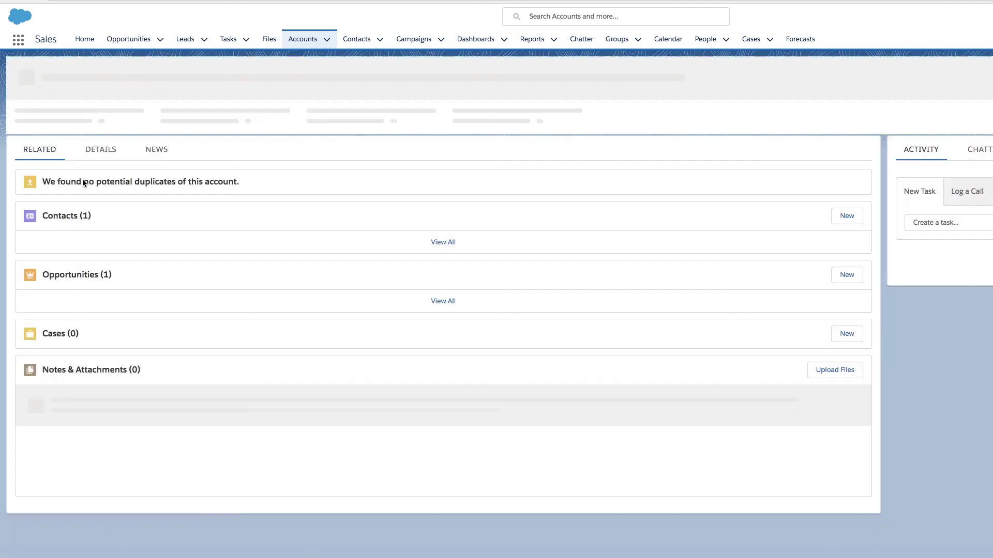